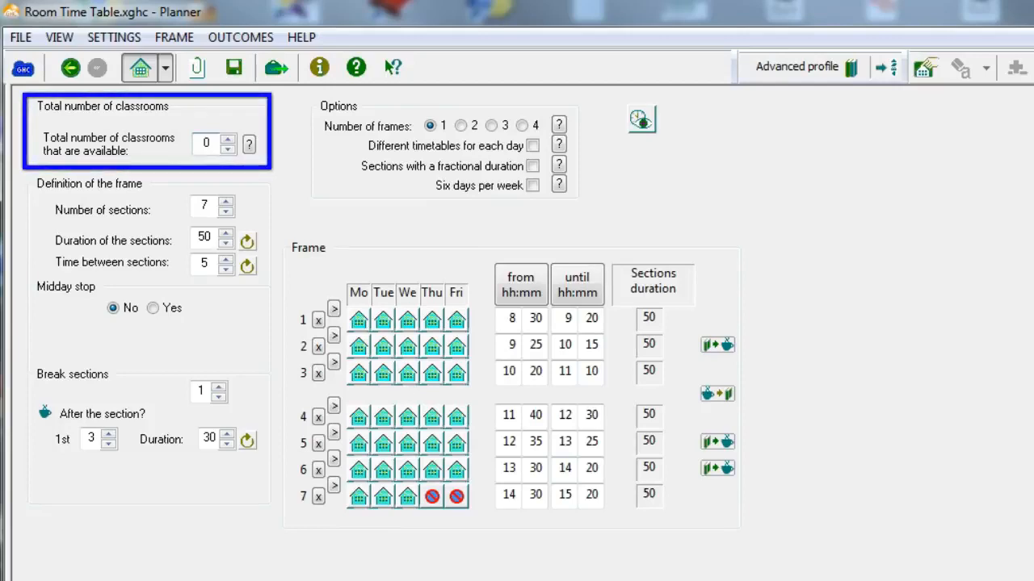
Set the total number of available classrooms to 70.
{"action": "double_click", "coordinate": [194, 142]}
{"action": "type", "text": "70"}
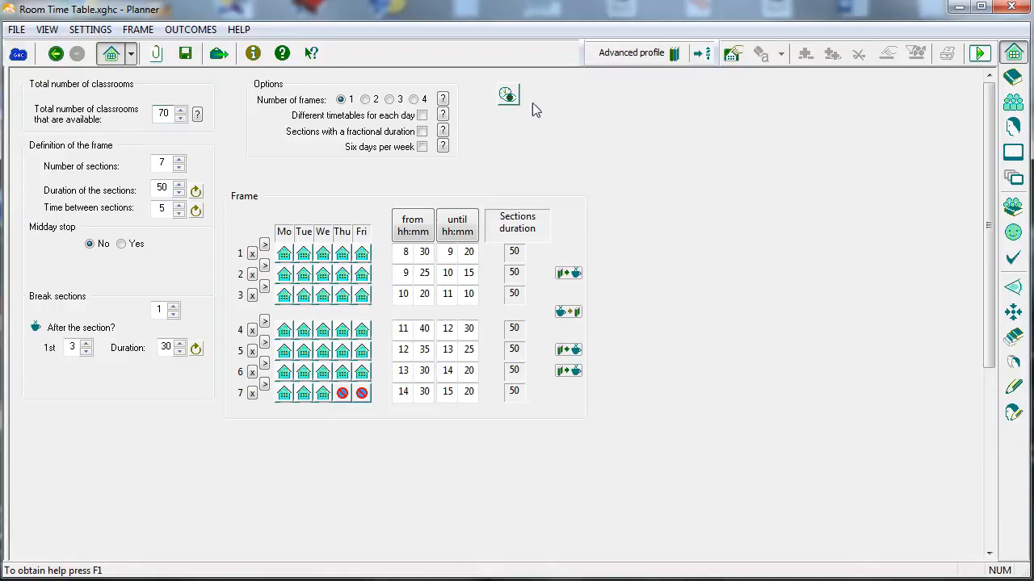
Compare the classroom list, the sets of classrooms and the frame's classroom total, and open the list of academic sessions.
{"action": "left_click", "coordinate": [1011, 153]}
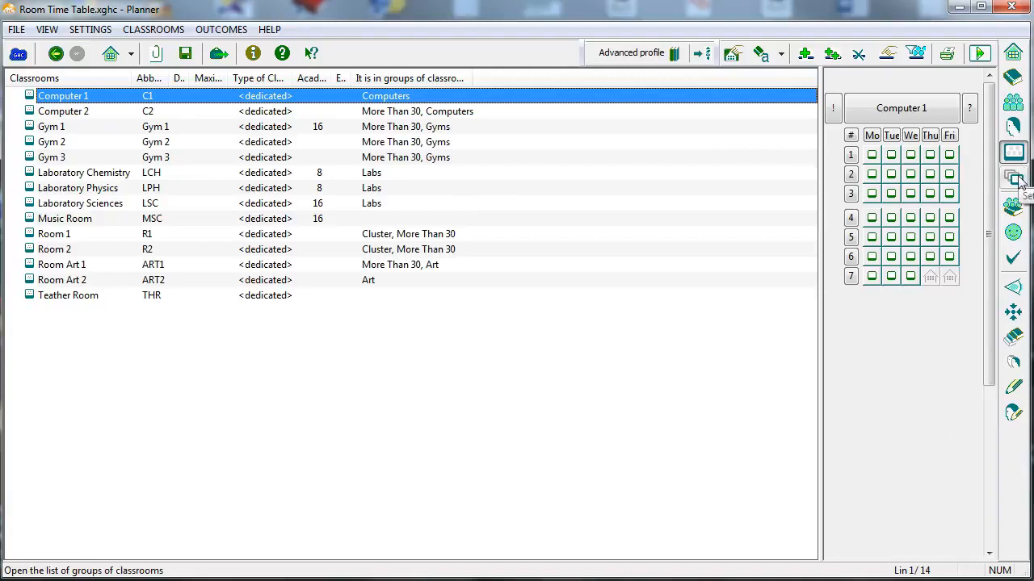
{"action": "left_click", "coordinate": [1016, 179]}
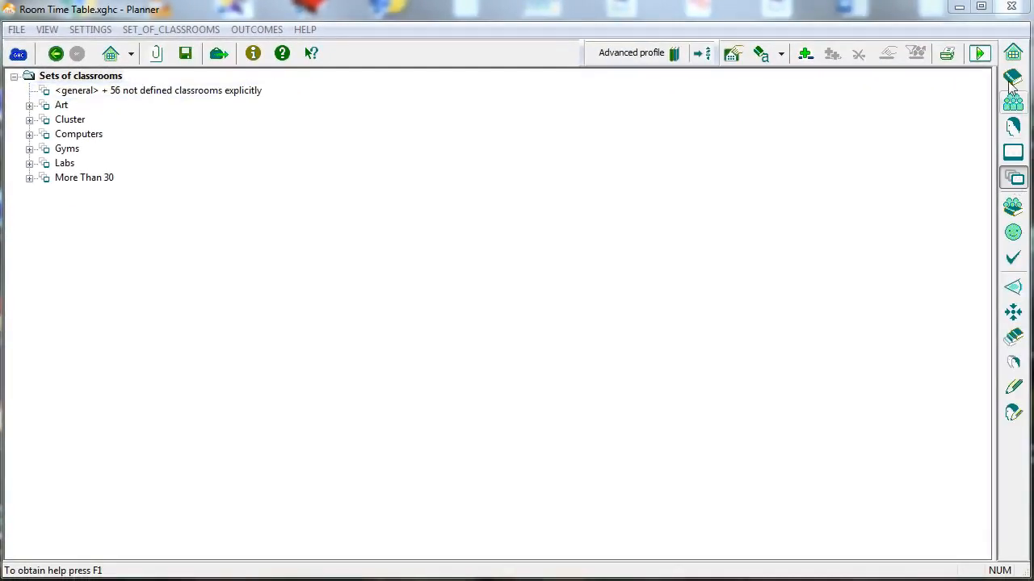
{"action": "left_click", "coordinate": [1014, 54]}
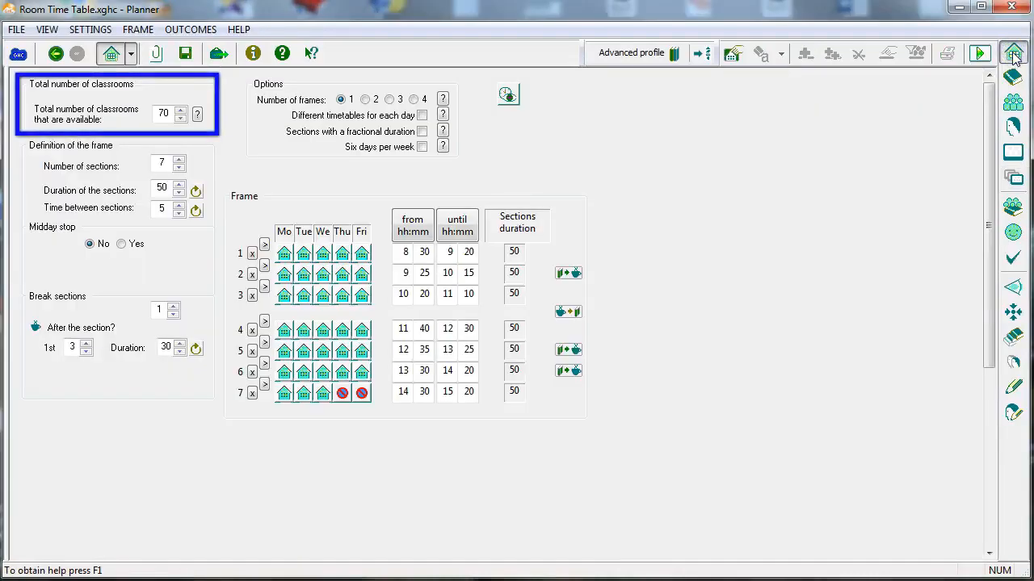
{"action": "left_click", "coordinate": [1015, 152]}
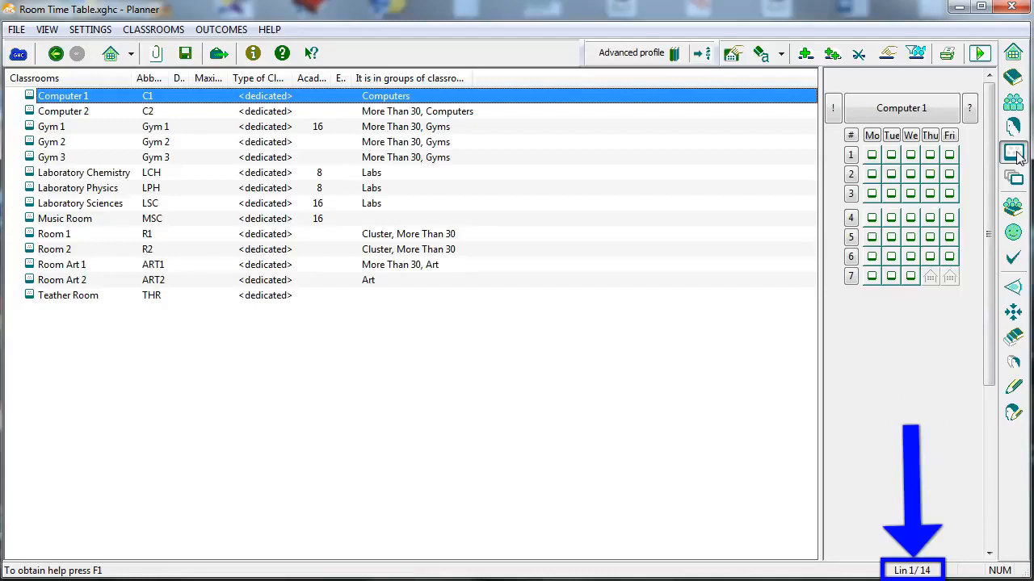
{"action": "left_click", "coordinate": [1015, 180]}
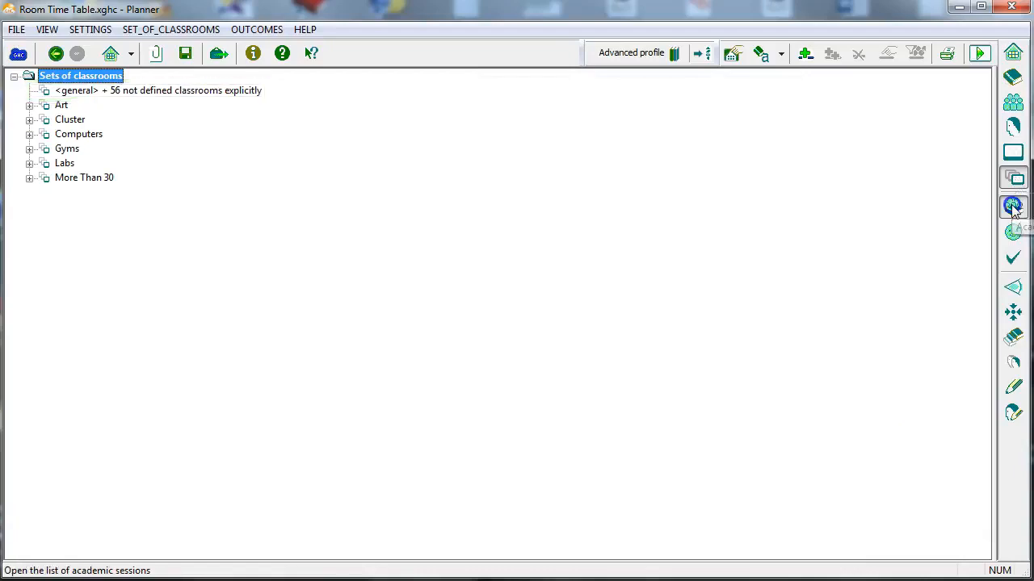
{"action": "left_click", "coordinate": [1013, 207]}
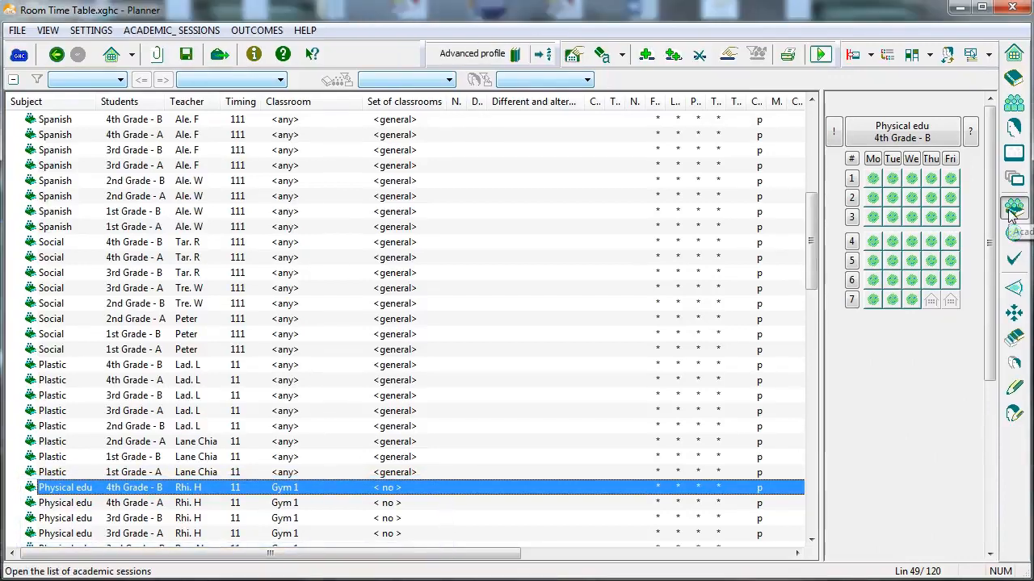
Assign Room 1 to the 1st Grade - A group, applying it only to its sessions previously assigned to the classroom <any>.
{"action": "left_click", "coordinate": [1014, 102]}
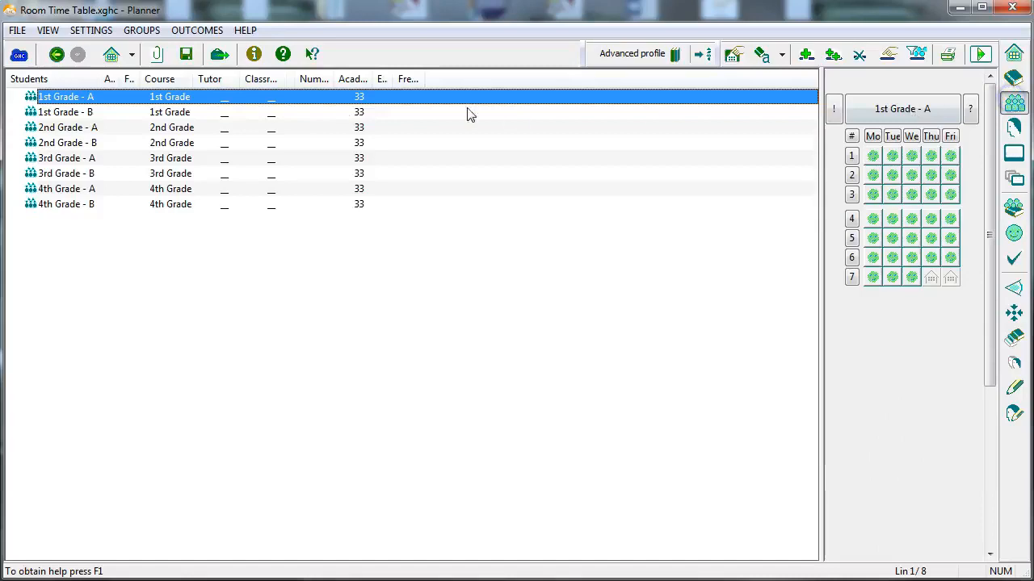
{"action": "right_click", "coordinate": [57, 101]}
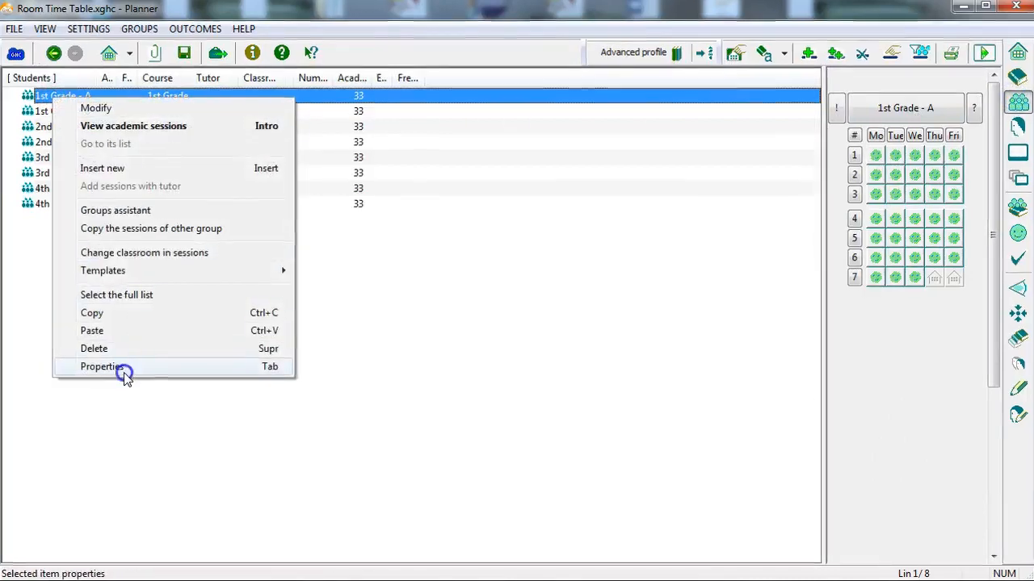
{"action": "left_click", "coordinate": [125, 368]}
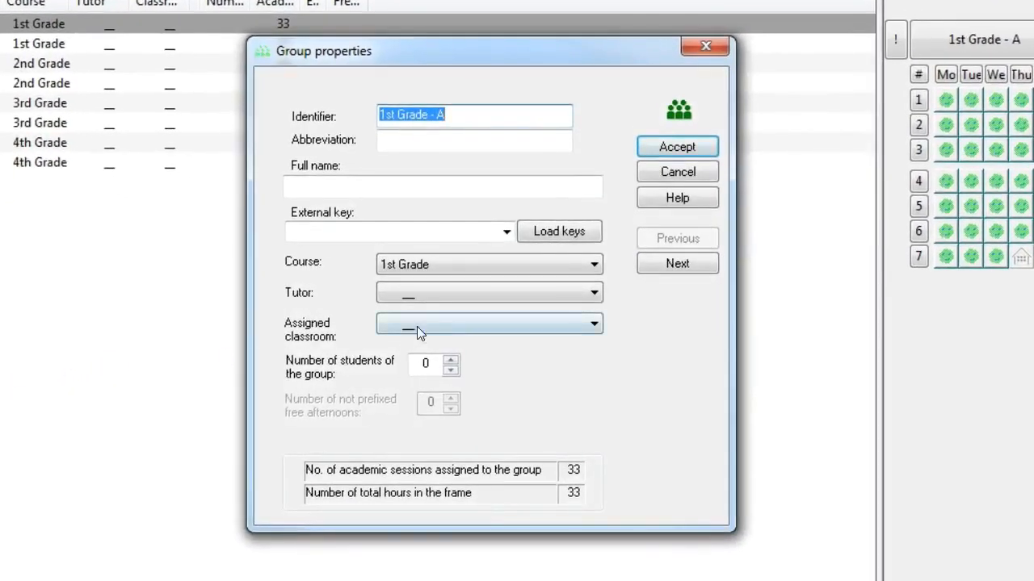
{"action": "left_click", "coordinate": [416, 326]}
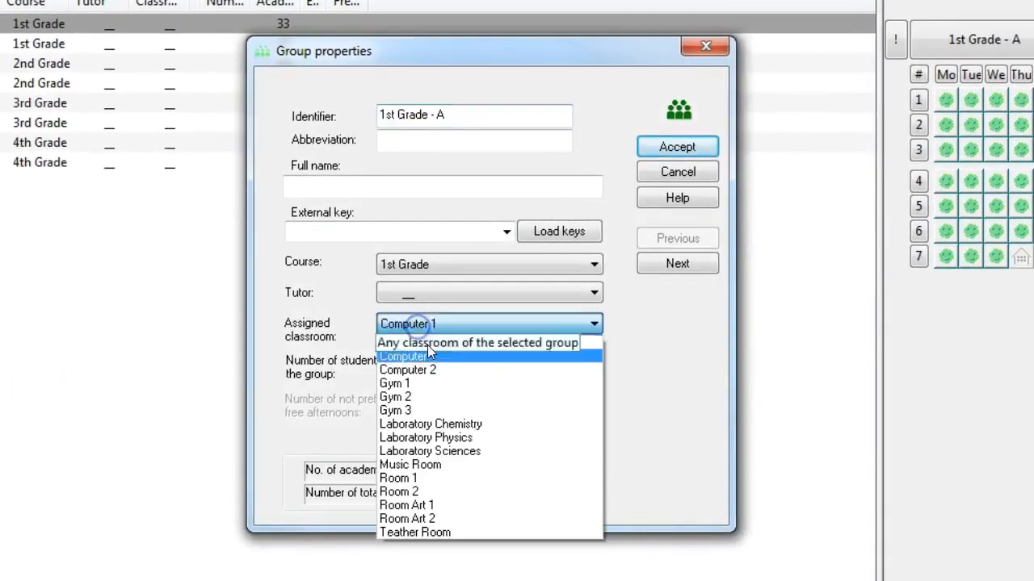
{"action": "left_click", "coordinate": [426, 483]}
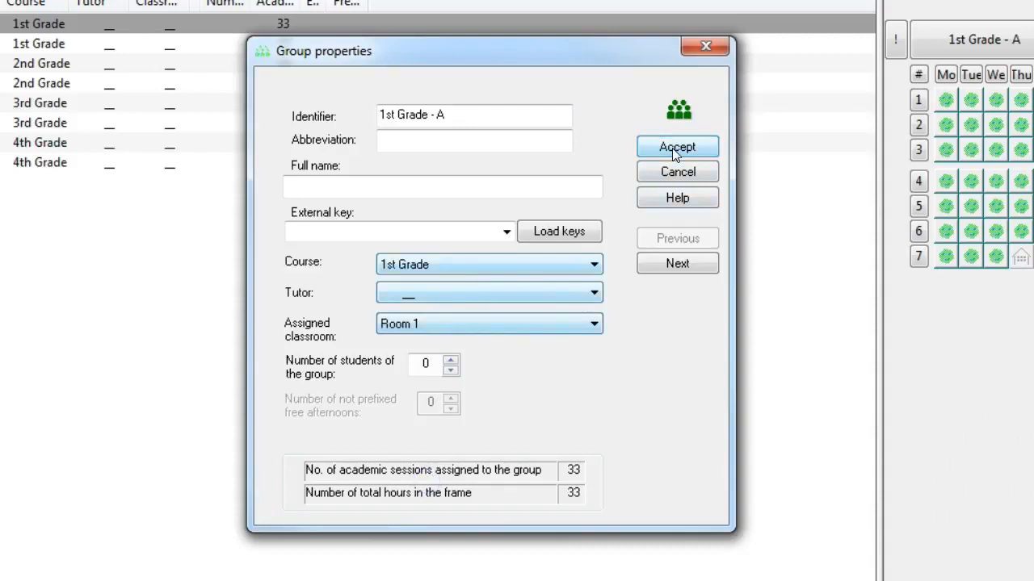
{"action": "left_click", "coordinate": [675, 150]}
{"action": "left_click", "coordinate": [462, 276]}
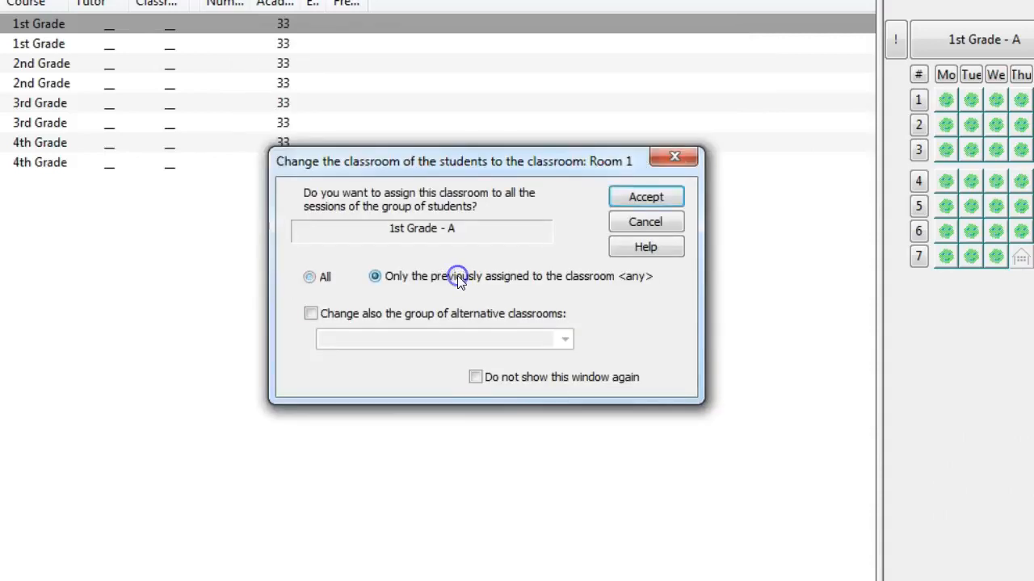
{"action": "left_click", "coordinate": [638, 198]}
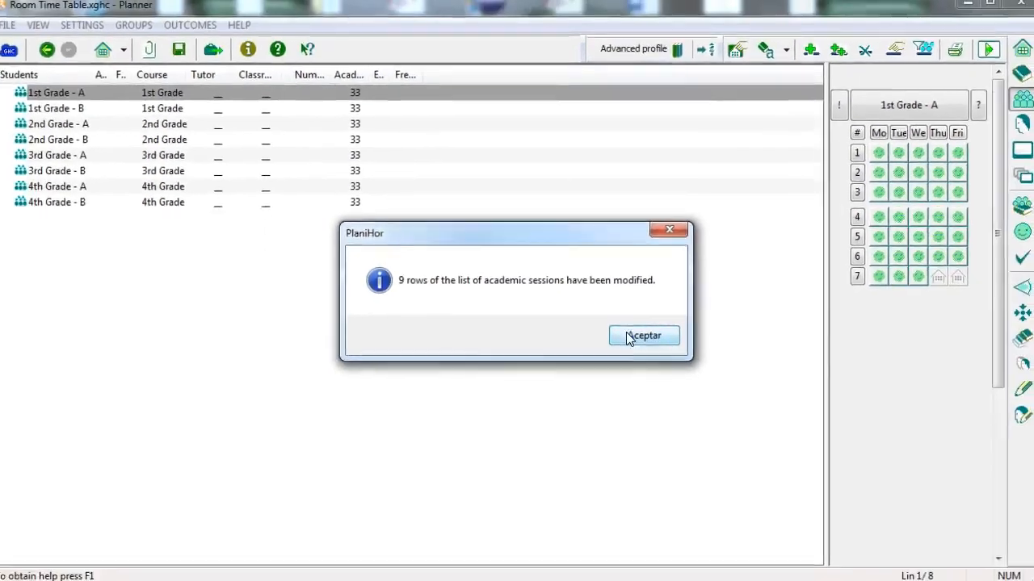
{"action": "left_click", "coordinate": [646, 332]}
Check the classrooms of the 1st Grade - A sessions, and remove the filter to browse all academic sessions.
{"action": "double_click", "coordinate": [72, 97]}
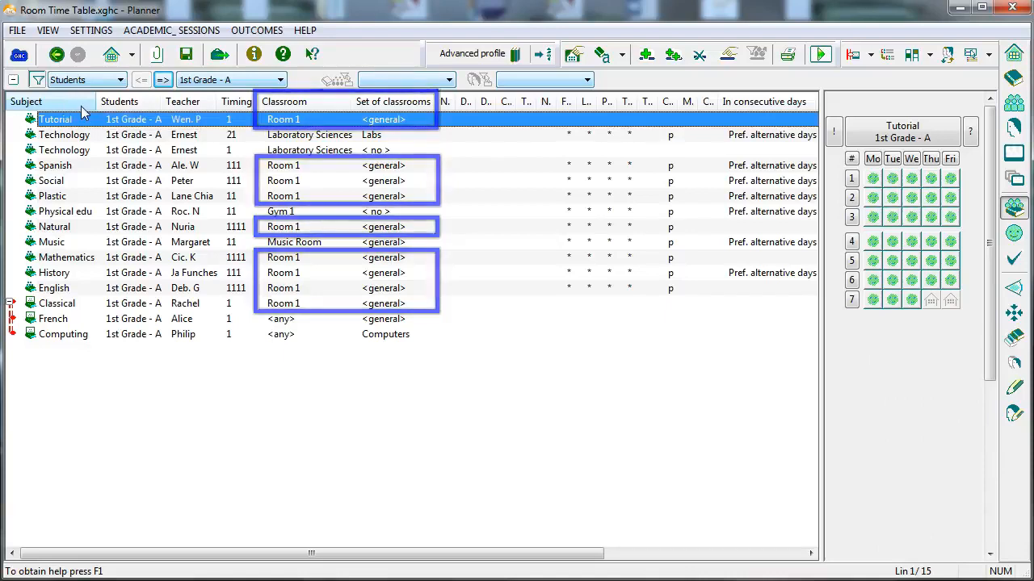
{"action": "left_click", "coordinate": [37, 79]}
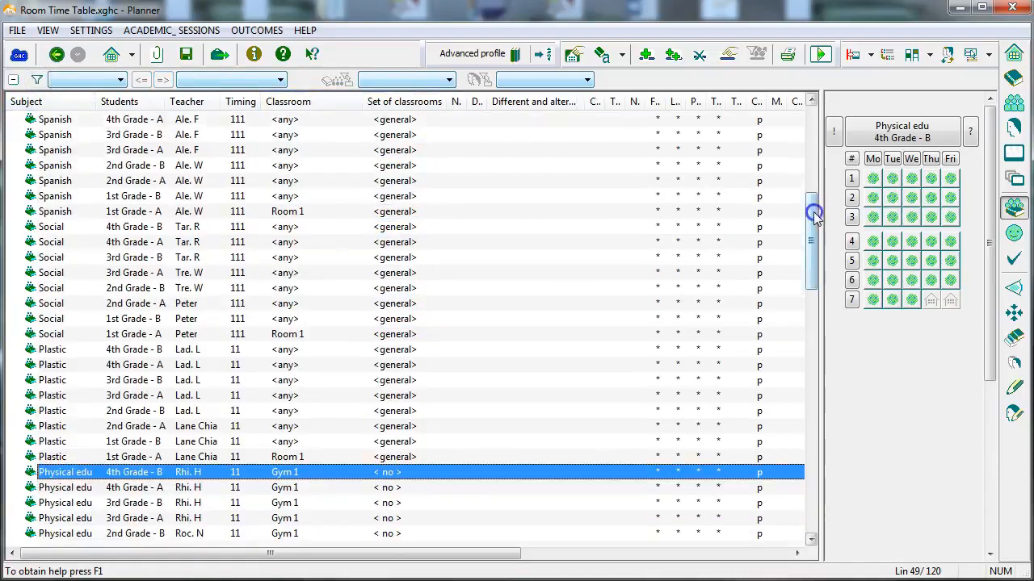
{"action": "left_click_drag", "start_coordinate": [813, 213], "coordinate": [805, 286]}
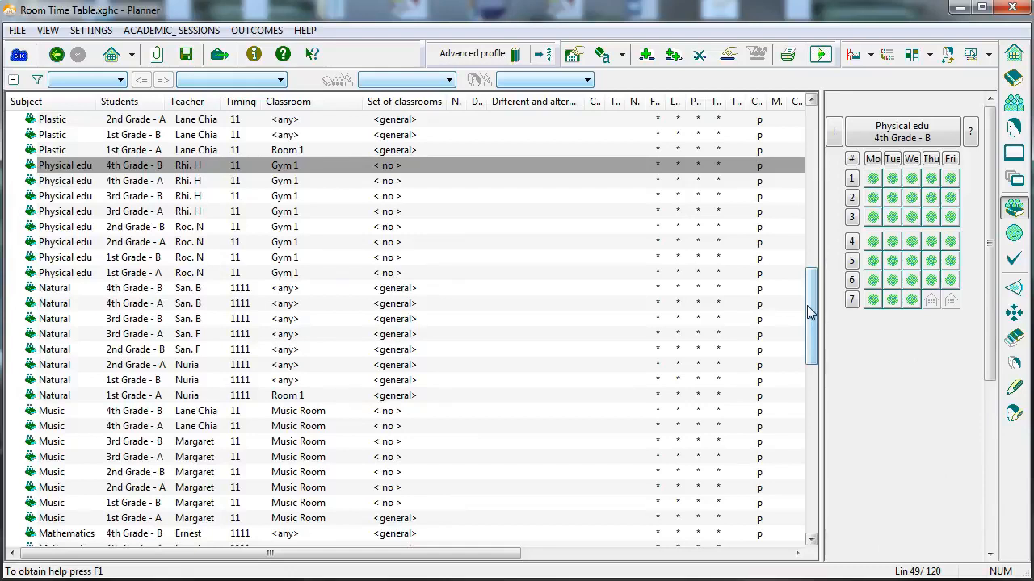
Expand the More Than 30, Labs, Gyms, Computers, Cluster and Art sets to examine their classrooms.
{"action": "left_click", "coordinate": [1015, 177]}
{"action": "left_click", "coordinate": [30, 178]}
{"action": "left_click", "coordinate": [30, 164]}
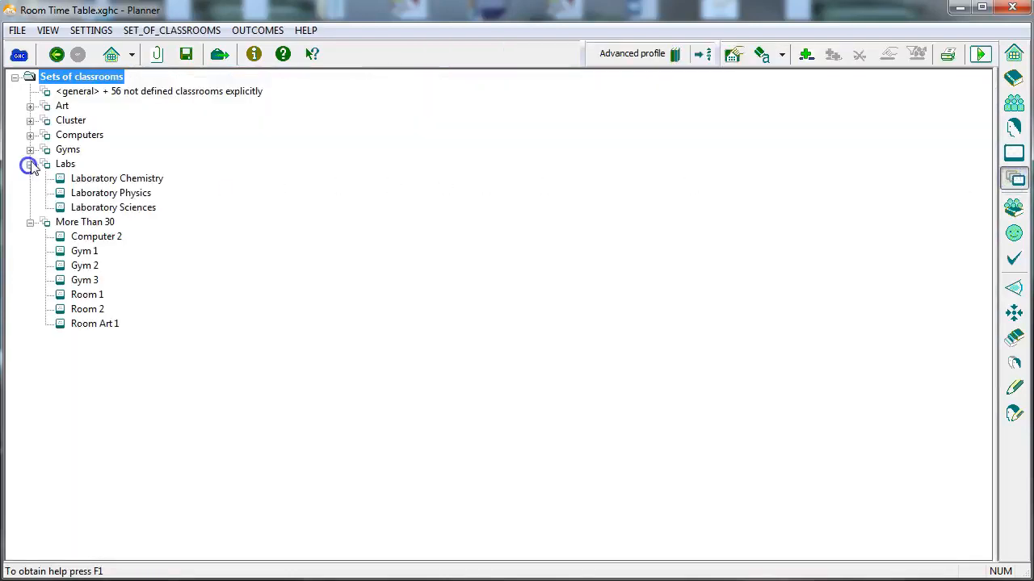
{"action": "left_click", "coordinate": [30, 150]}
{"action": "left_click", "coordinate": [30, 135]}
{"action": "left_click", "coordinate": [30, 121]}
{"action": "left_click", "coordinate": [30, 106]}
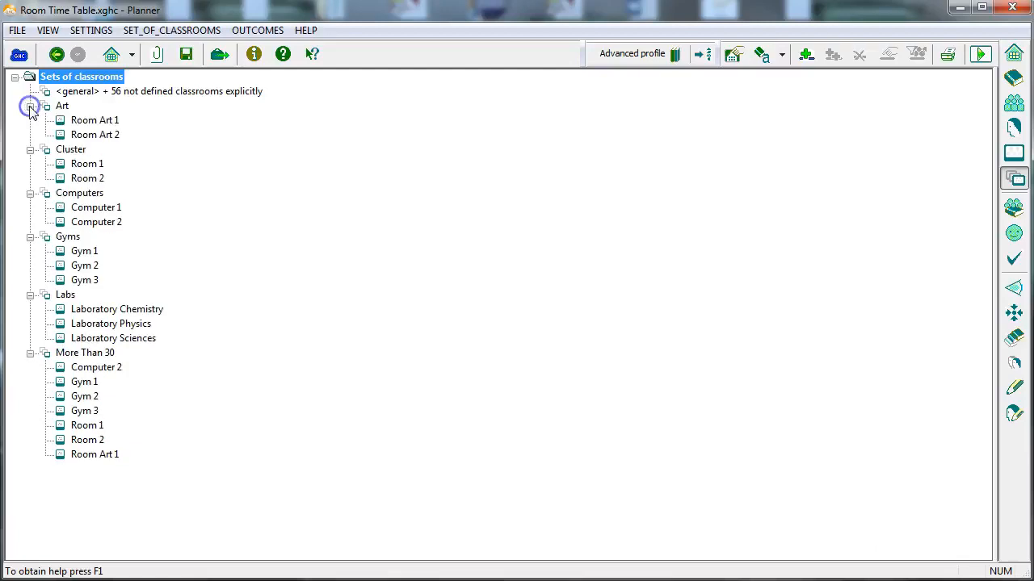
Create a new set of classrooms named Music.
{"action": "left_click", "coordinate": [805, 54]}
{"action": "type", "text": "Music"}
{"action": "key", "text": "Return"}
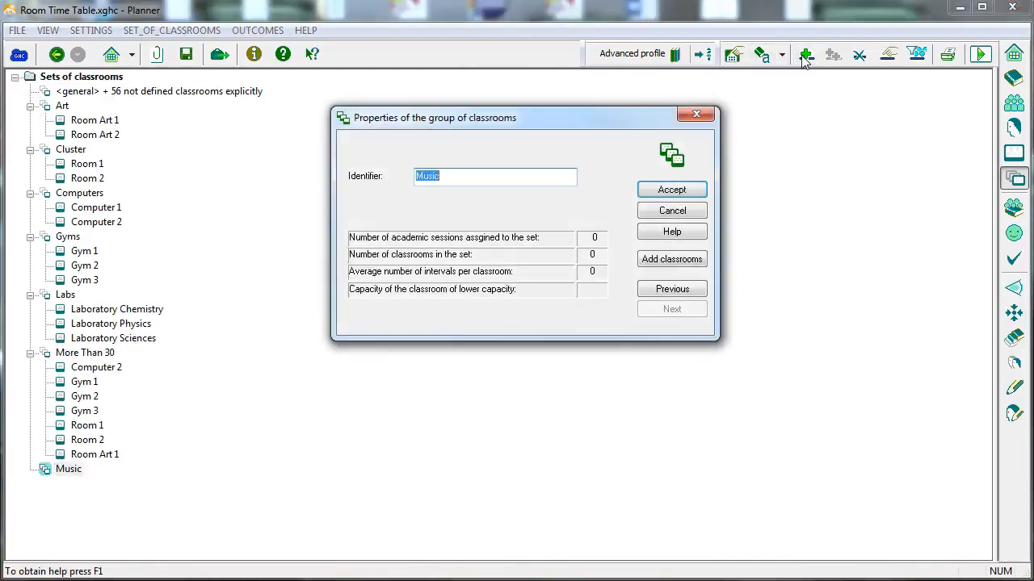
{"action": "left_click", "coordinate": [672, 190]}
Add the Music Room classroom to the Music set.
{"action": "left_click", "coordinate": [64, 475]}
{"action": "right_click", "coordinate": [64, 474]}
{"action": "left_click", "coordinate": [145, 498]}
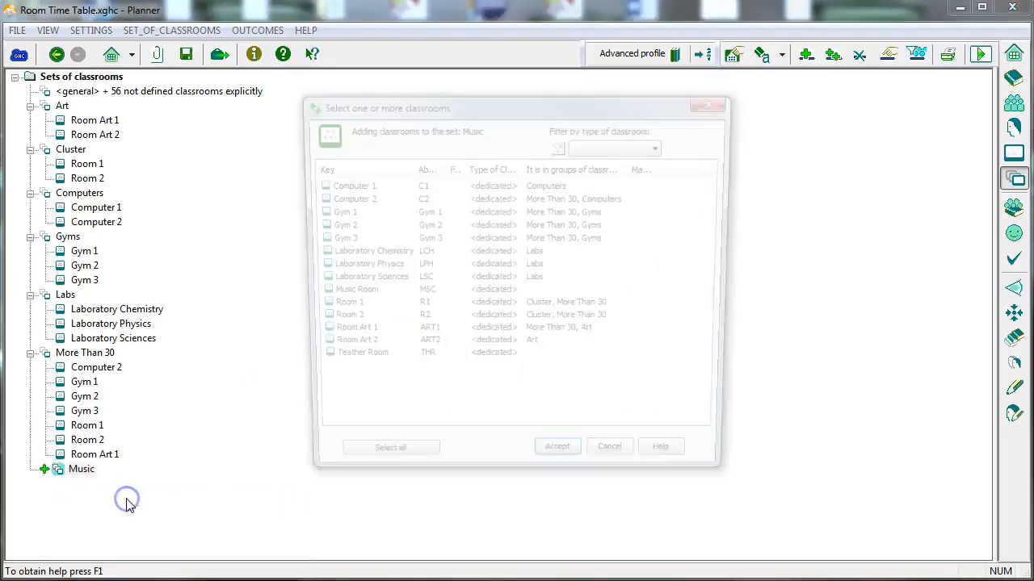
{"action": "left_click", "coordinate": [349, 294]}
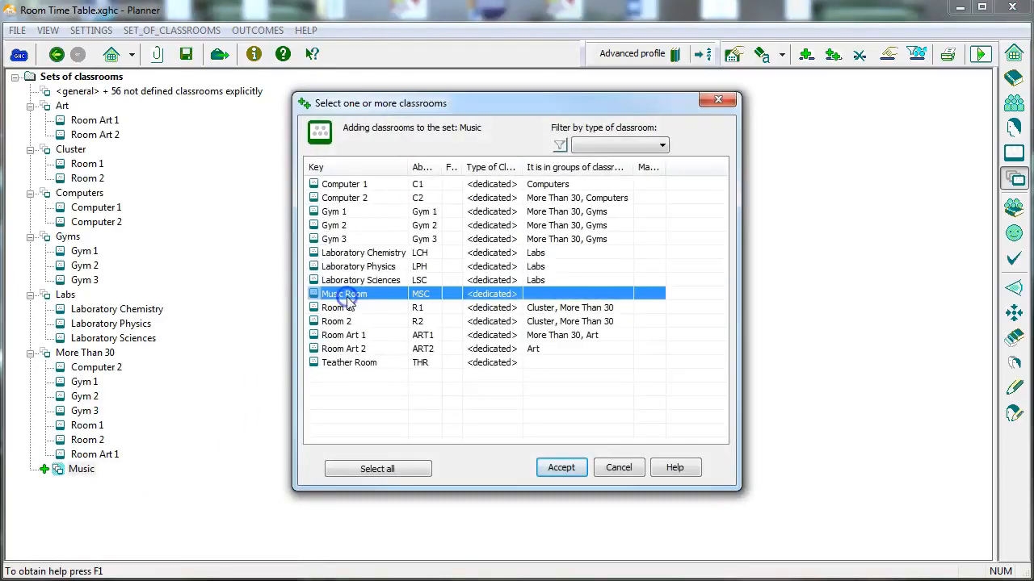
{"action": "left_click", "coordinate": [549, 470]}
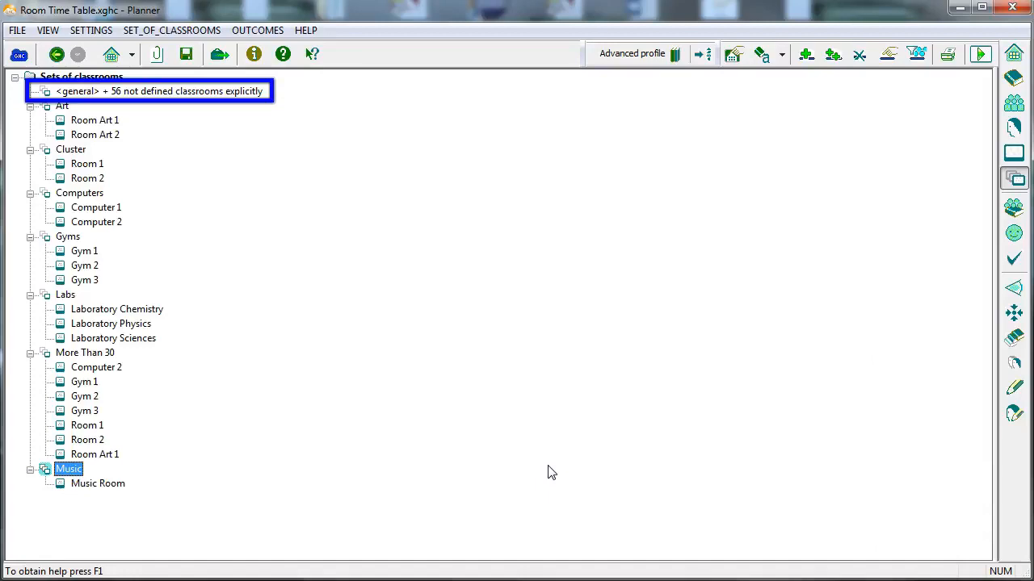
{"action": "key", "text": "Down"}
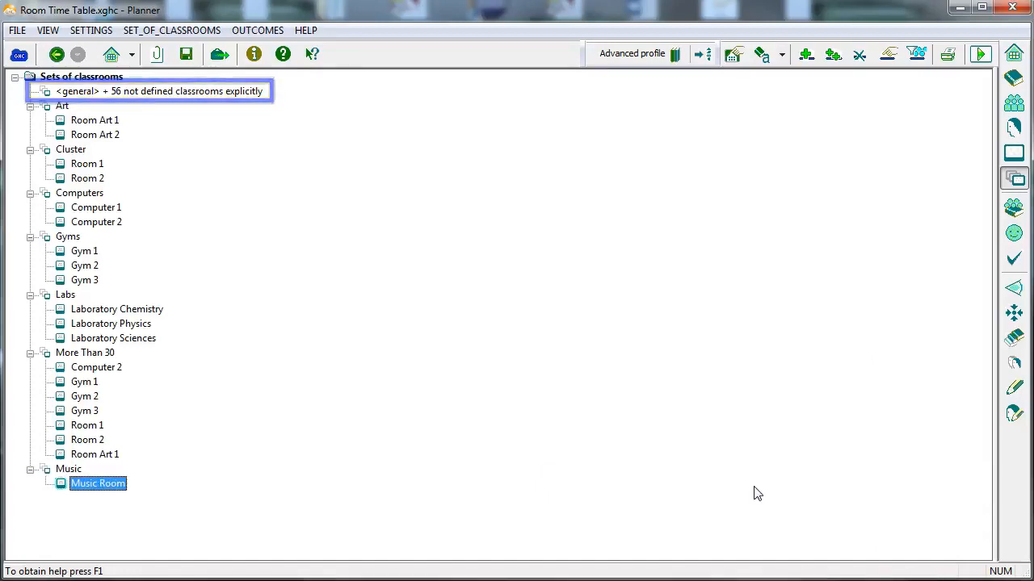
Review the classroom list, the classrooms in the More Than 30 set, and the classroom assignments of the academic sessions.
{"action": "left_click", "coordinate": [1014, 156]}
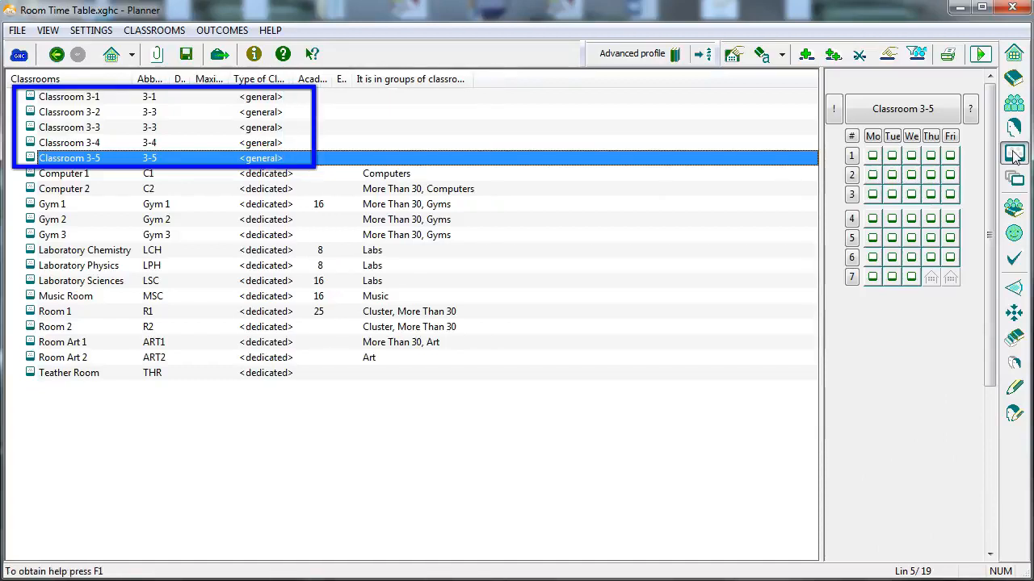
{"action": "left_click", "coordinate": [1014, 181]}
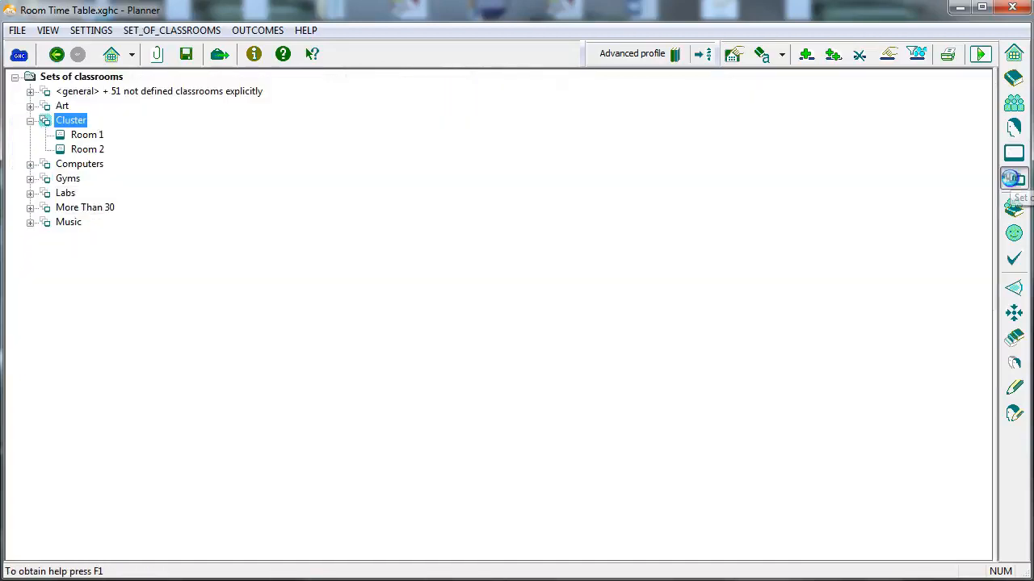
{"action": "left_click", "coordinate": [30, 208]}
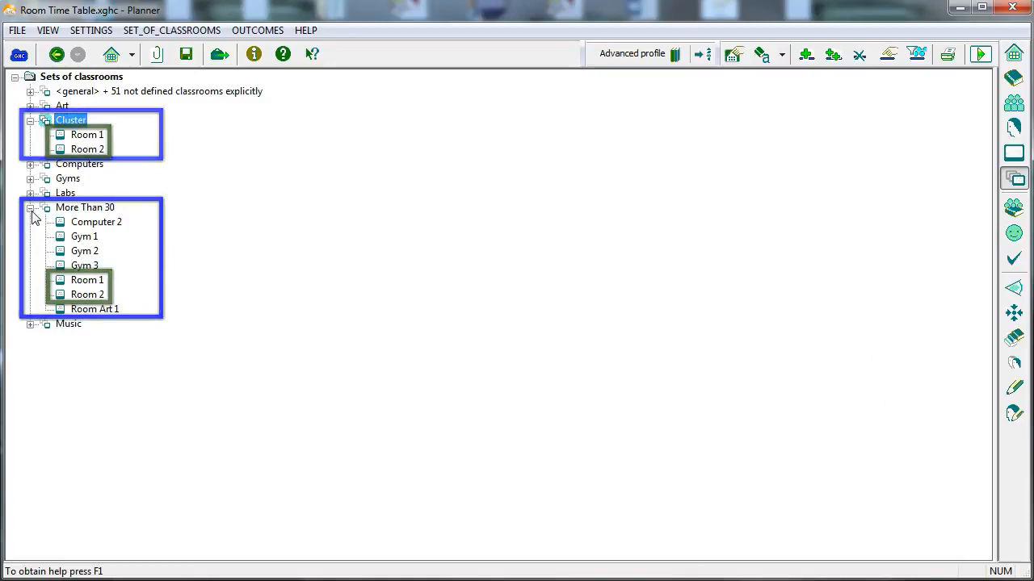
{"action": "left_click", "coordinate": [1022, 209]}
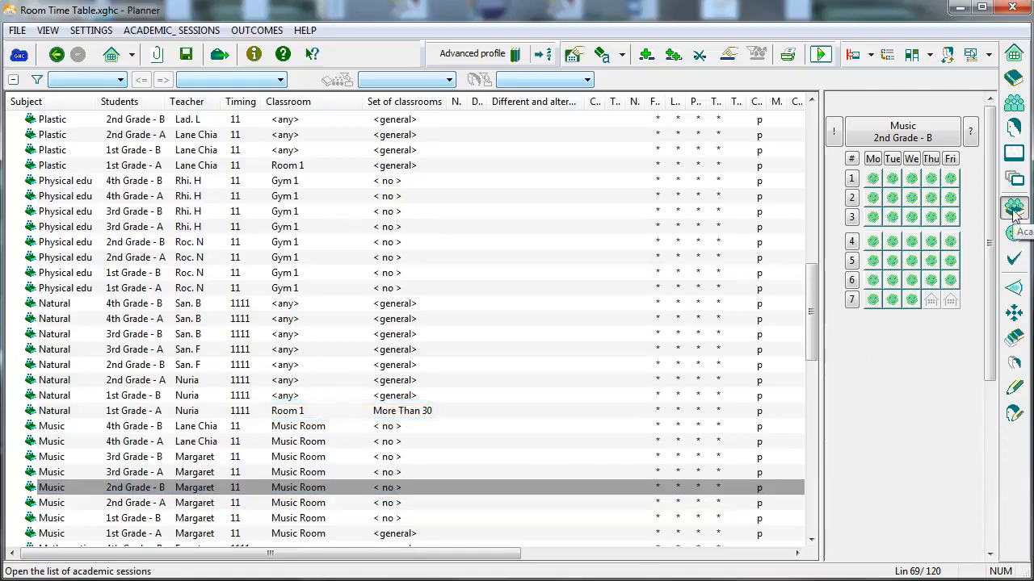
{"action": "left_click", "coordinate": [1015, 234]}
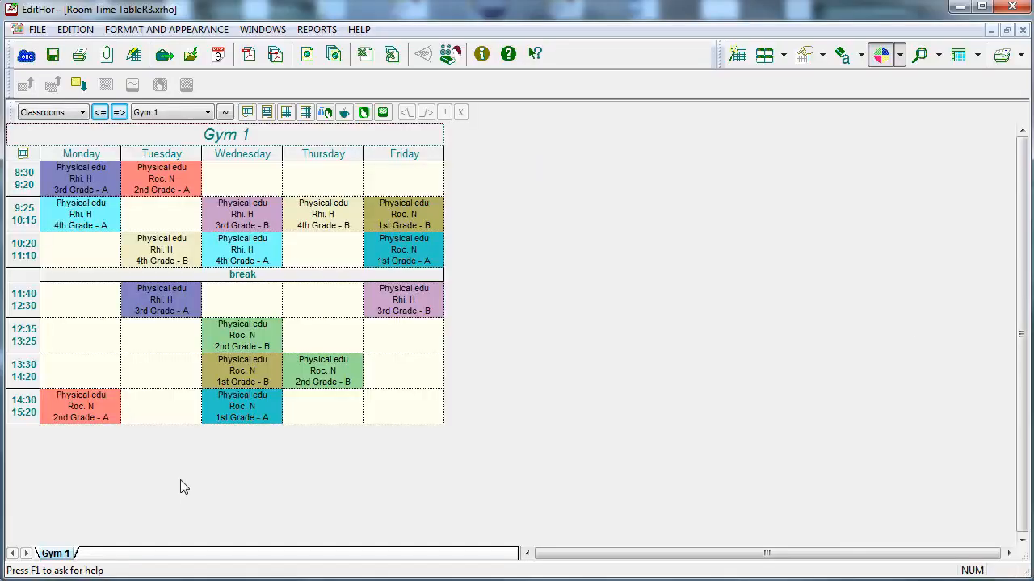
Browse through the timetables of the classrooms that follow Gym 1 in the EditHor outcome.
{"action": "left_click", "coordinate": [118, 113]}
{"action": "left_click", "coordinate": [119, 114]}
{"action": "left_click", "coordinate": [119, 114]}
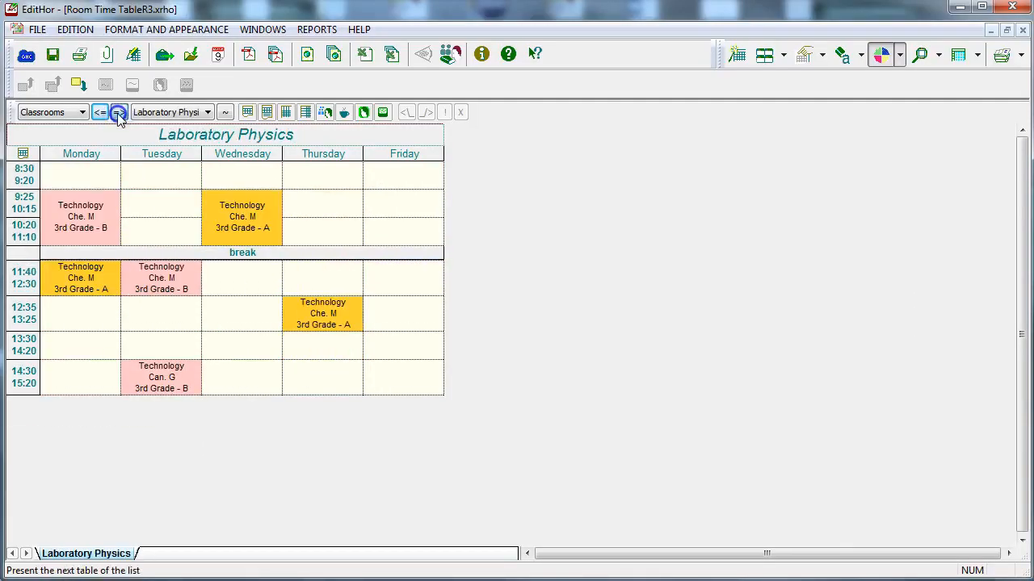
{"action": "left_click", "coordinate": [119, 113]}
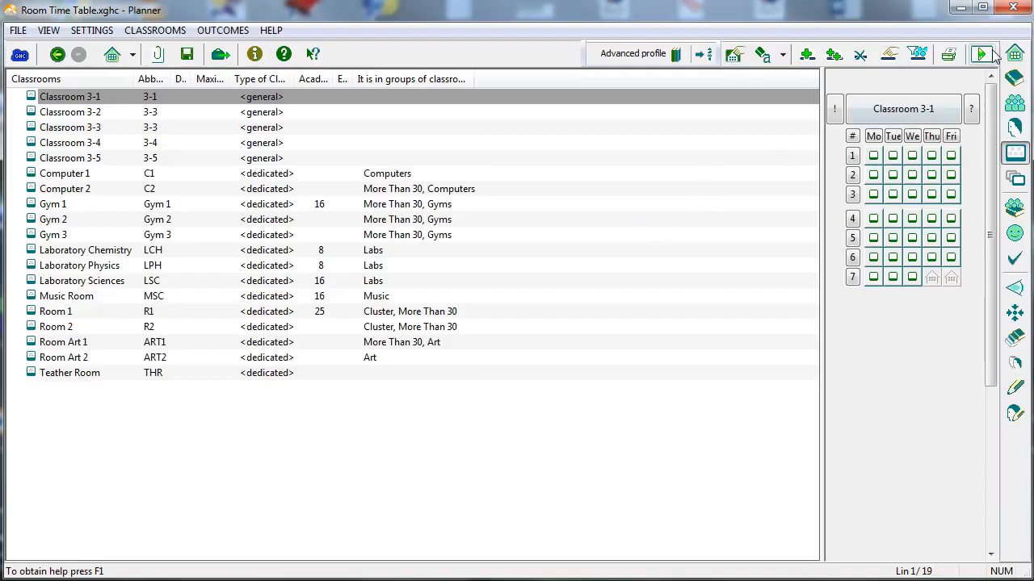
Run the generator of solutions for the current timetable data.
{"action": "left_click", "coordinate": [987, 53]}
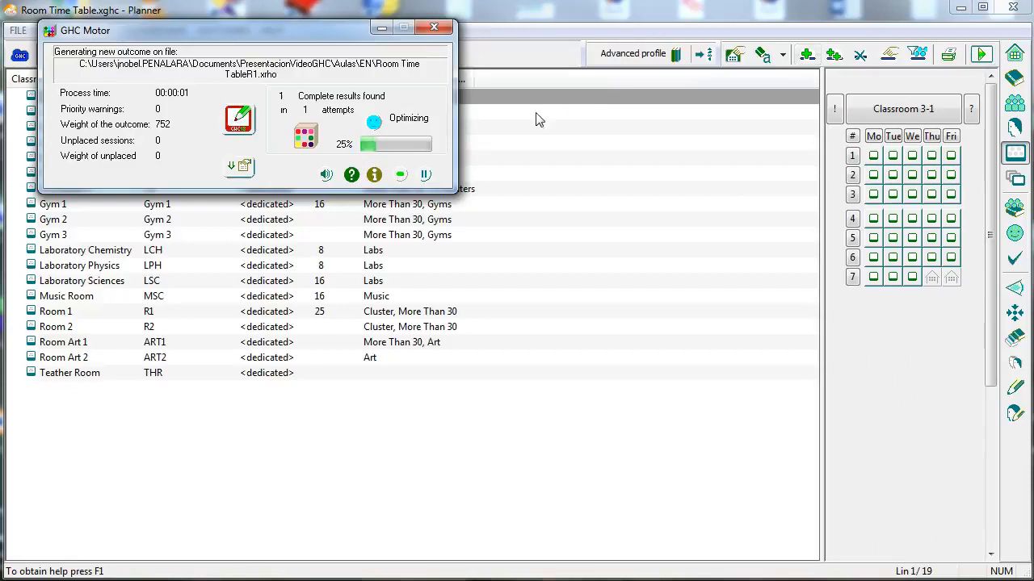
{"action": "left_click", "coordinate": [247, 171]}
{"action": "left_click", "coordinate": [353, 203]}
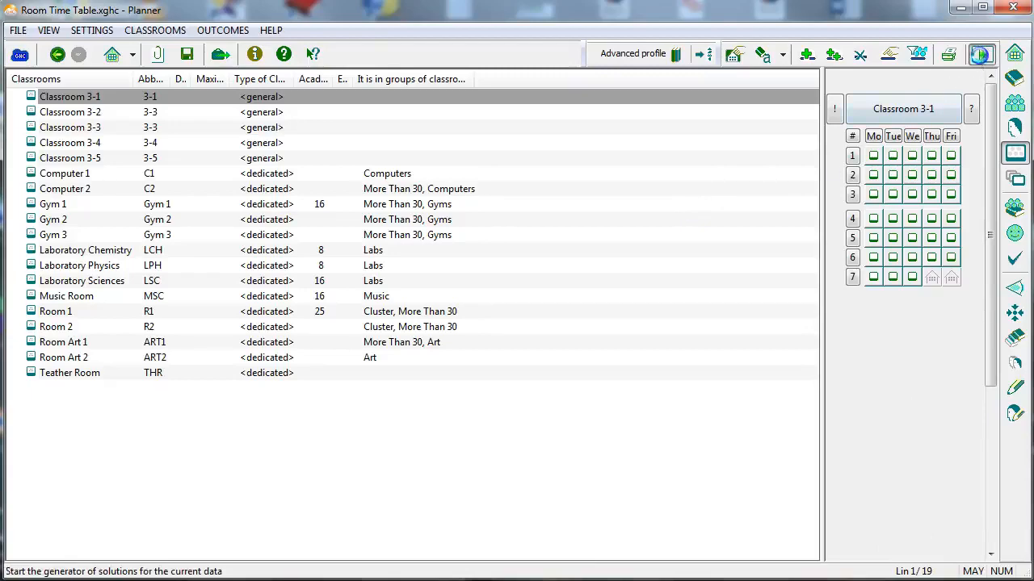
{"action": "left_click", "coordinate": [981, 54]}
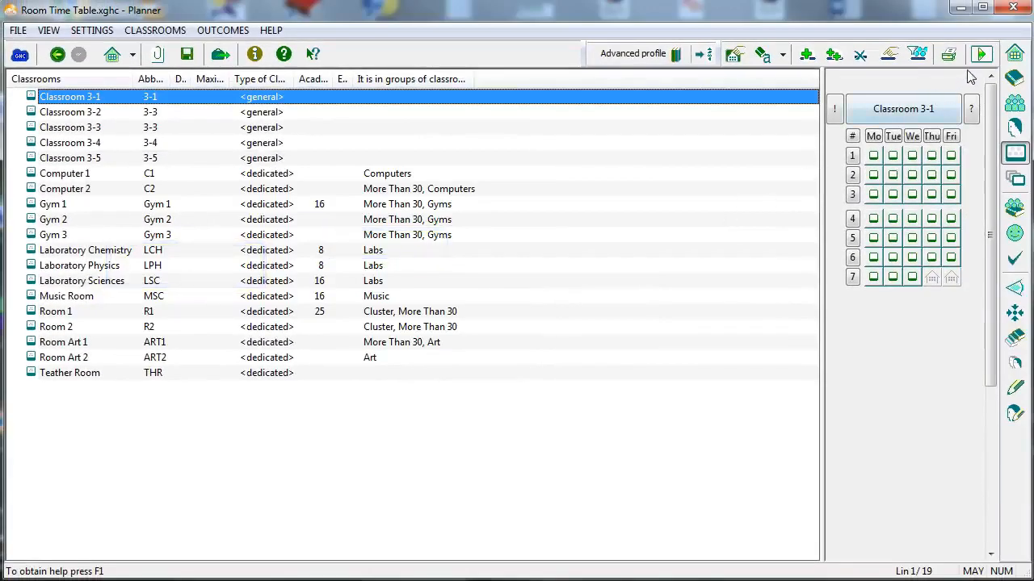
{"action": "left_click", "coordinate": [982, 54]}
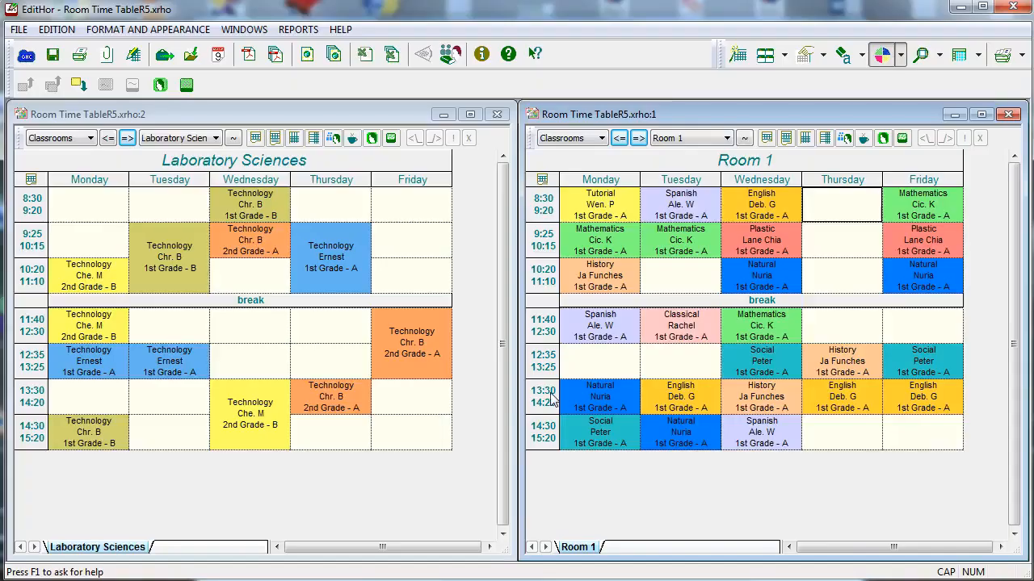
Show the Music Room timetable in place of Room 1 beside the Laboratory Sciences timetable.
{"action": "left_click", "coordinate": [619, 138]}
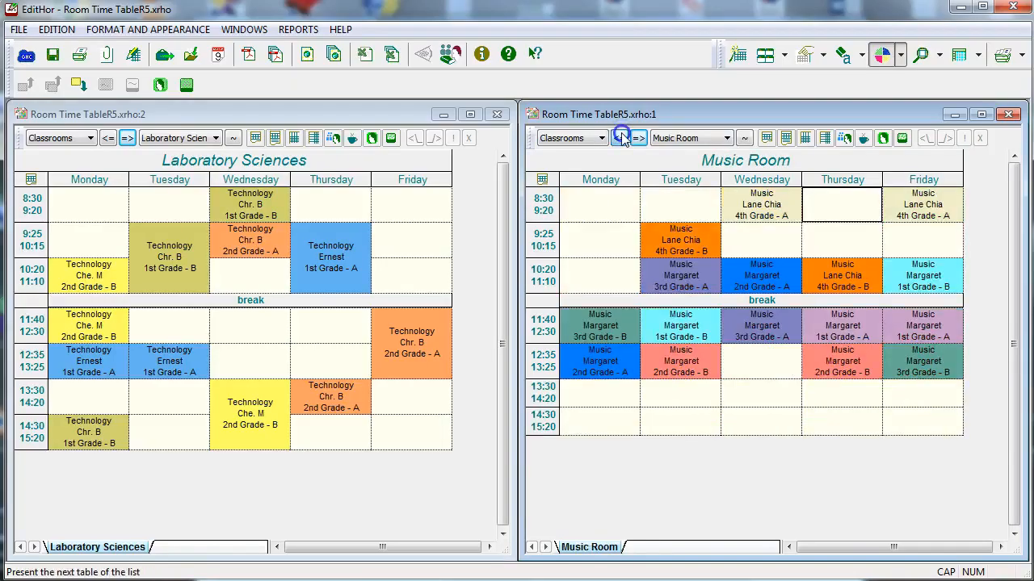
Show the Laboratory Physics timetable in place of Music Room and move its Thursday 8:30 Technology session of 3rd Grade - B to Laboratory Sciences.
{"action": "left_click", "coordinate": [620, 138]}
{"action": "left_click", "coordinate": [620, 138]}
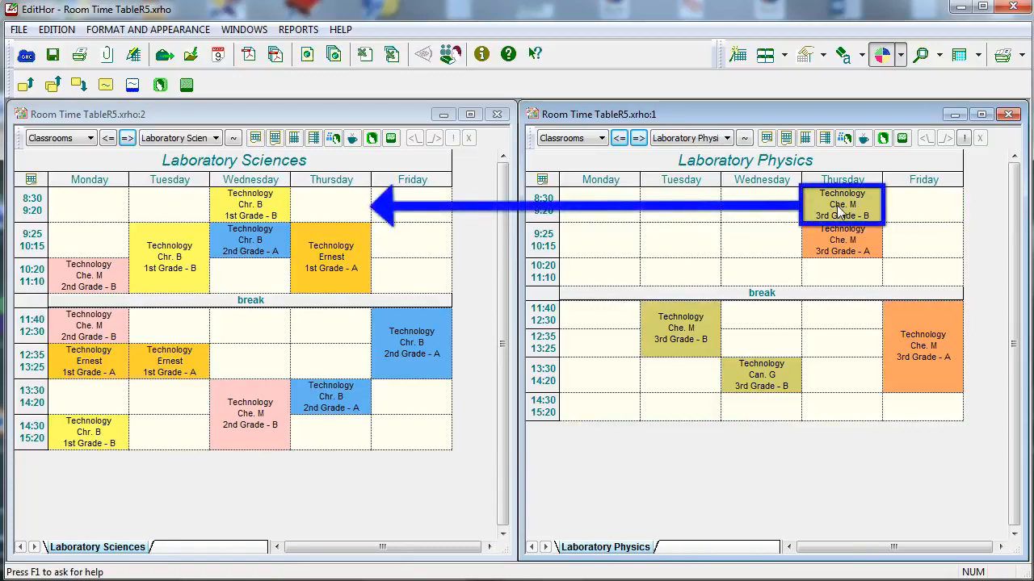
{"action": "right_click", "coordinate": [840, 212]}
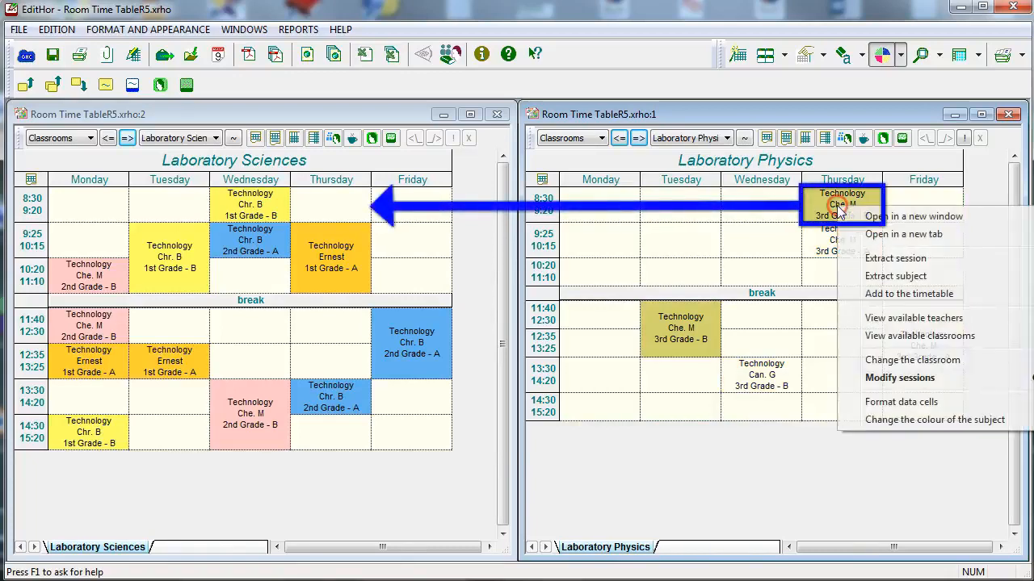
{"action": "left_click", "coordinate": [913, 360]}
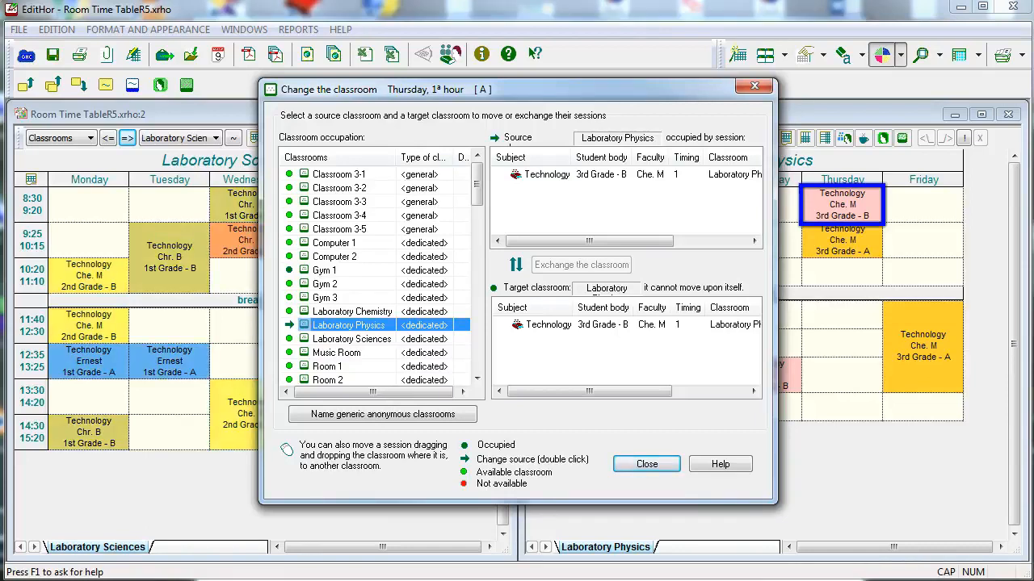
{"action": "left_click", "coordinate": [349, 339]}
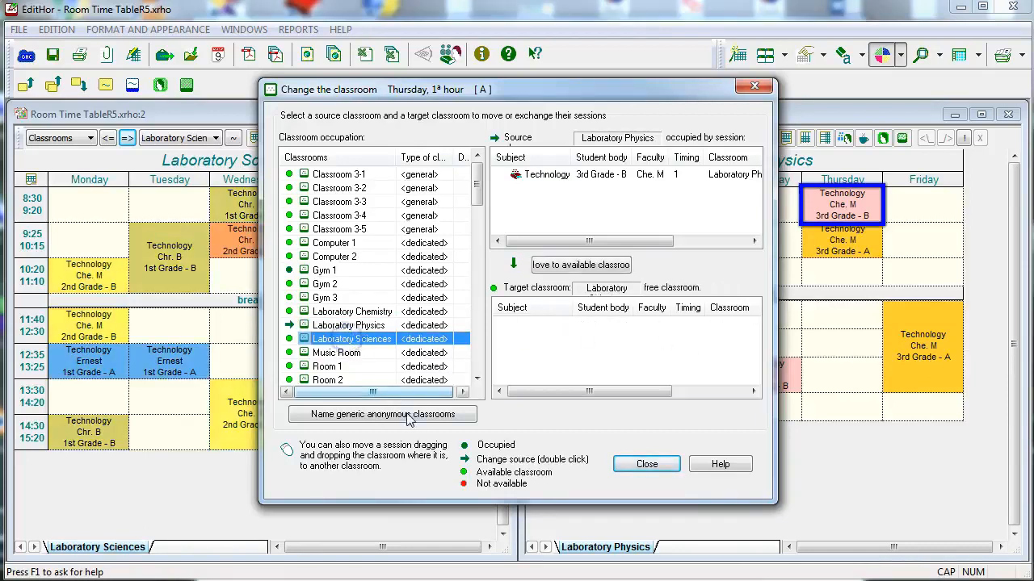
{"action": "left_click", "coordinate": [560, 267]}
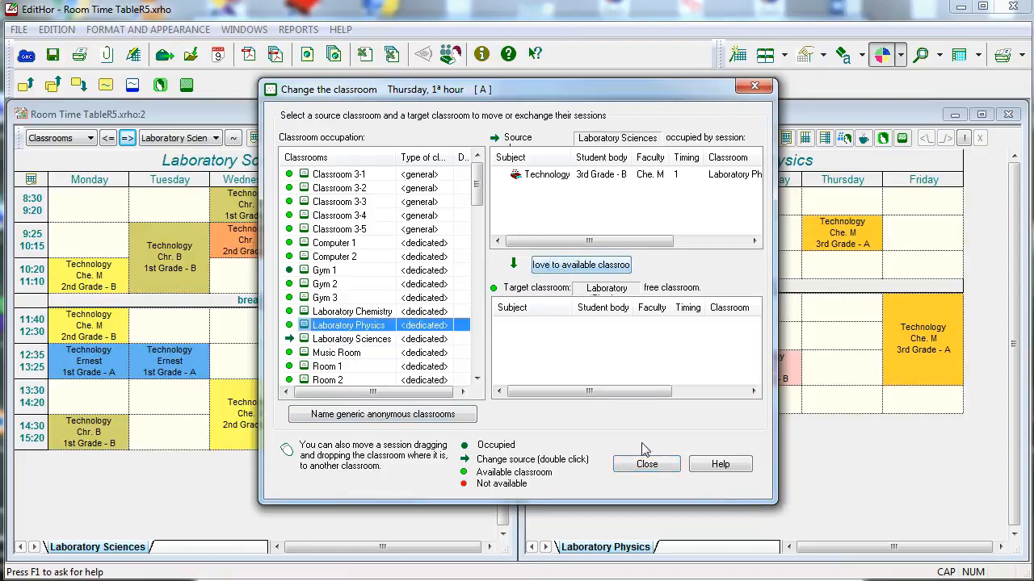
{"action": "left_click", "coordinate": [647, 465]}
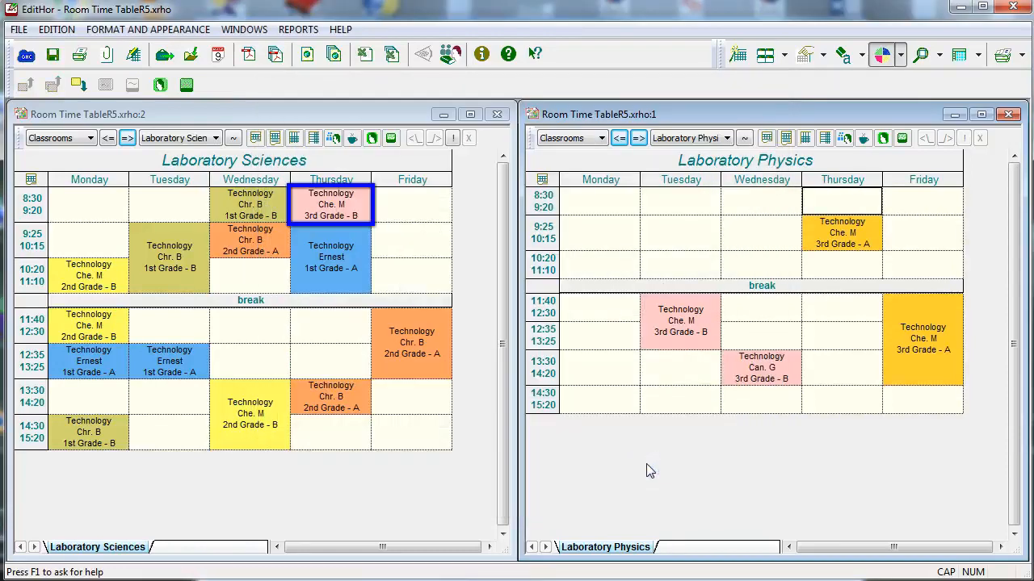
{"action": "right_click", "coordinate": [332, 204]}
{"action": "left_click", "coordinate": [422, 355]}
{"action": "left_click", "coordinate": [373, 412]}
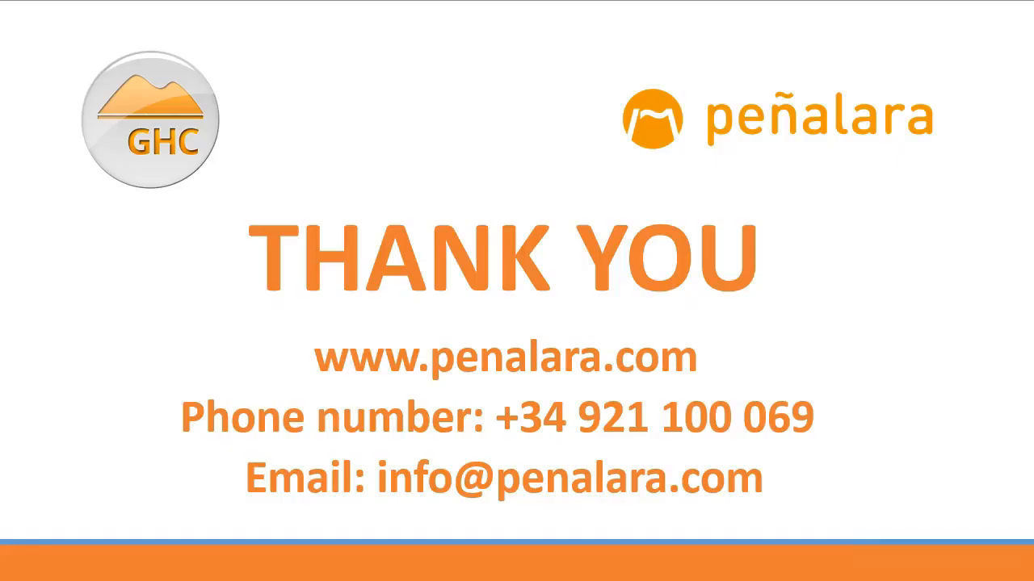